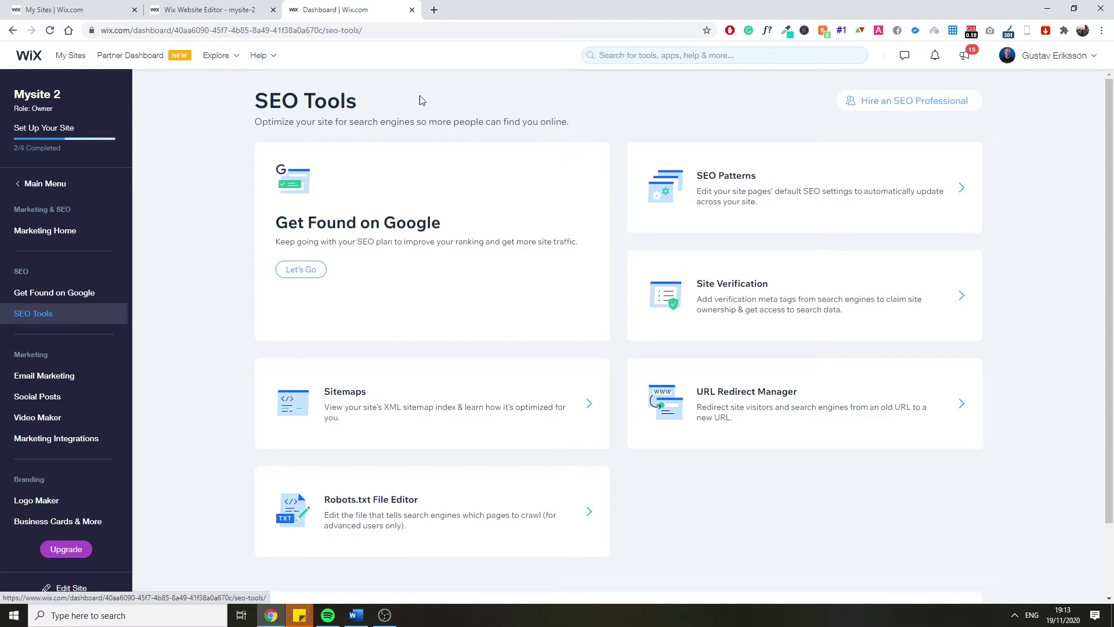
Open the URL Redirect Manager from the SEO tools and start creating a new single redirect
{"action": "left_click_drag", "start_coordinate": [250, 94], "coordinate": [372, 95]}
{"action": "left_click", "coordinate": [358, 94]}
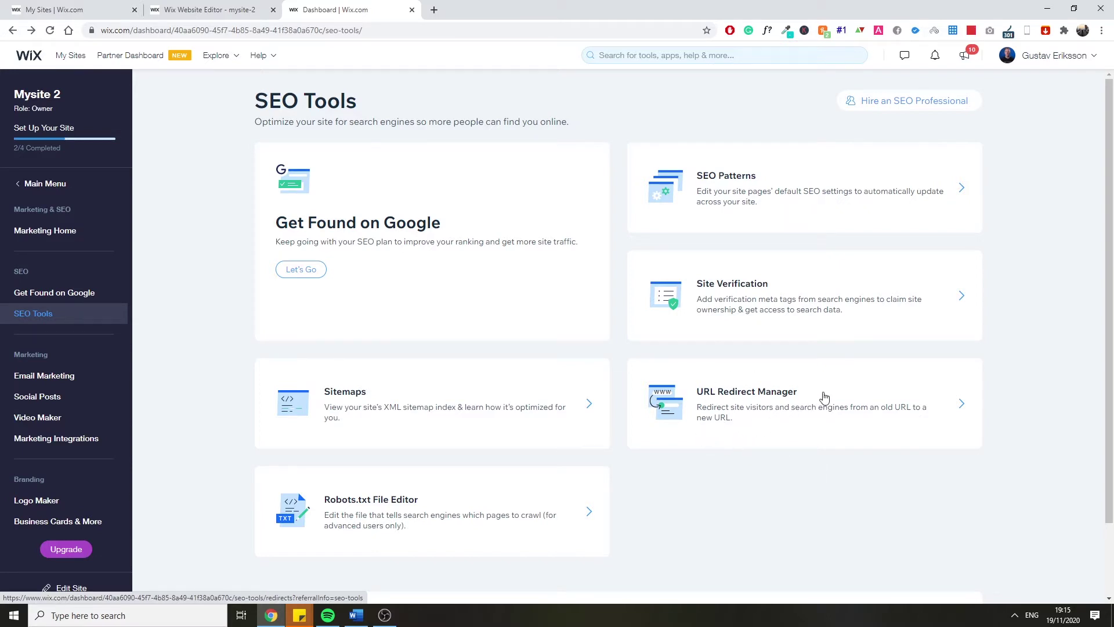
{"action": "left_click", "coordinate": [765, 405]}
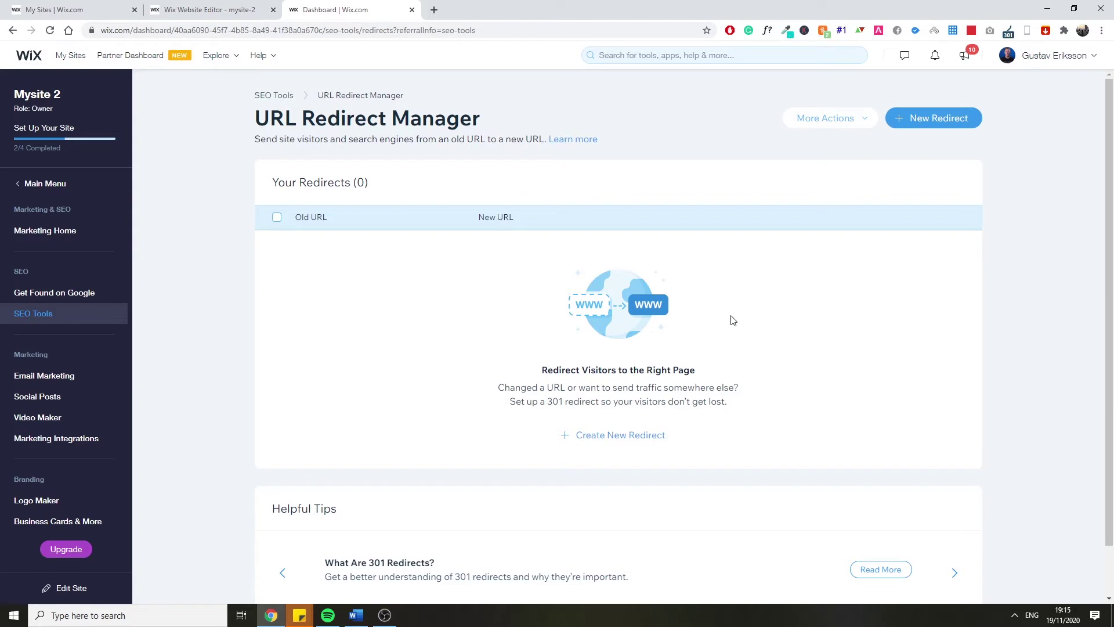
{"action": "scroll", "coordinate": [579, 255], "scroll_direction": "down", "scroll_amount": 1}
{"action": "scroll", "coordinate": [581, 271], "scroll_direction": "up", "scroll_amount": 1}
{"action": "left_click", "coordinate": [624, 435]}
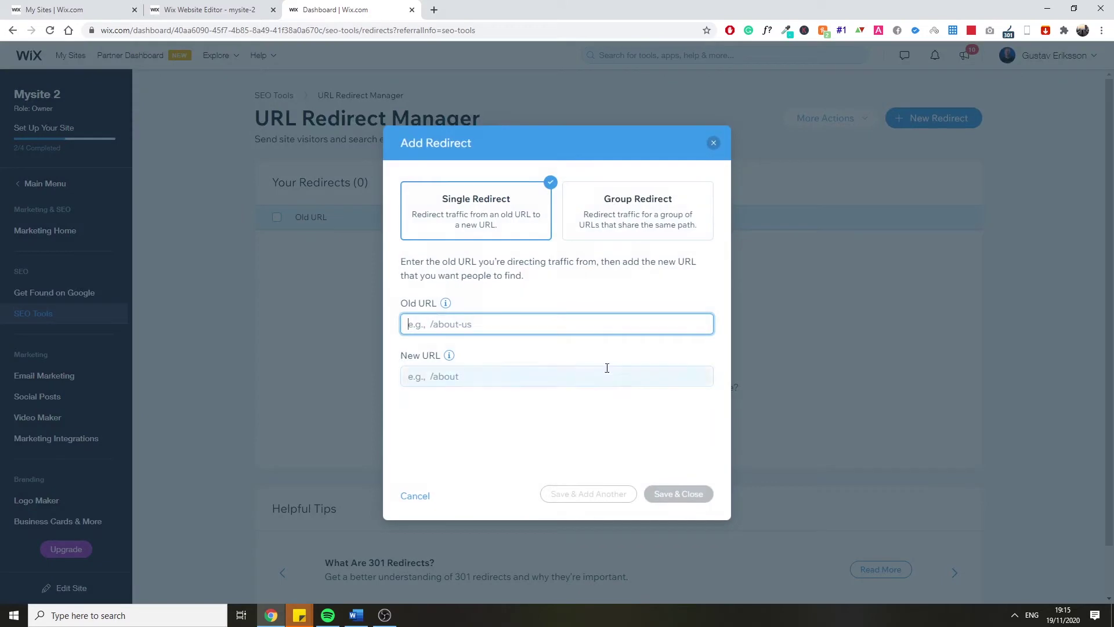
{"action": "left_click", "coordinate": [604, 223]}
{"action": "left_click", "coordinate": [527, 231]}
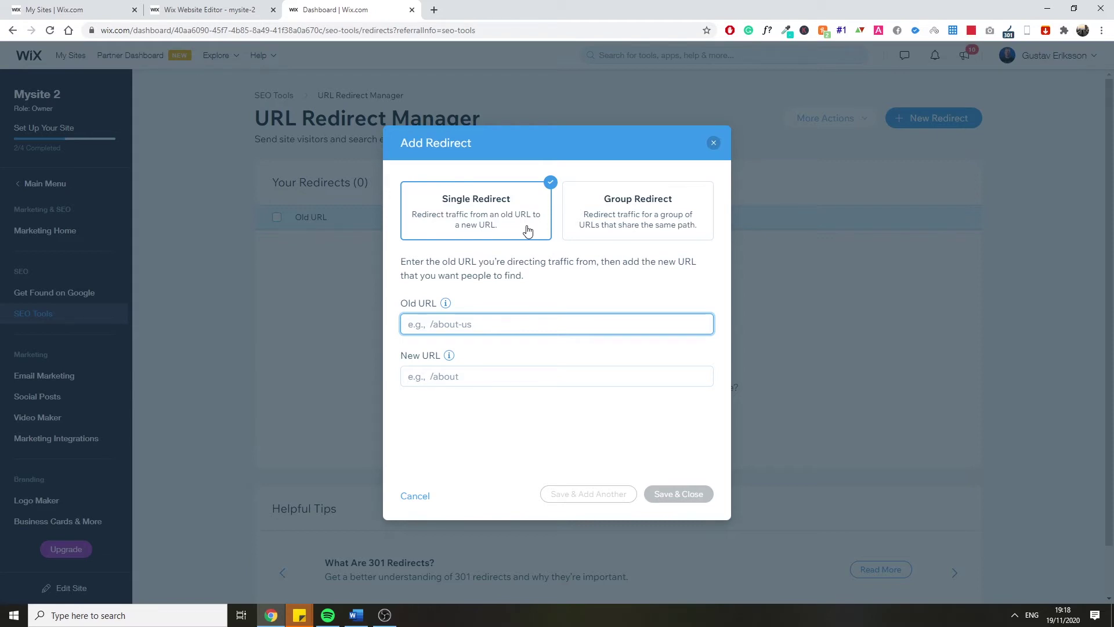
{"action": "left_click", "coordinate": [397, 266]}
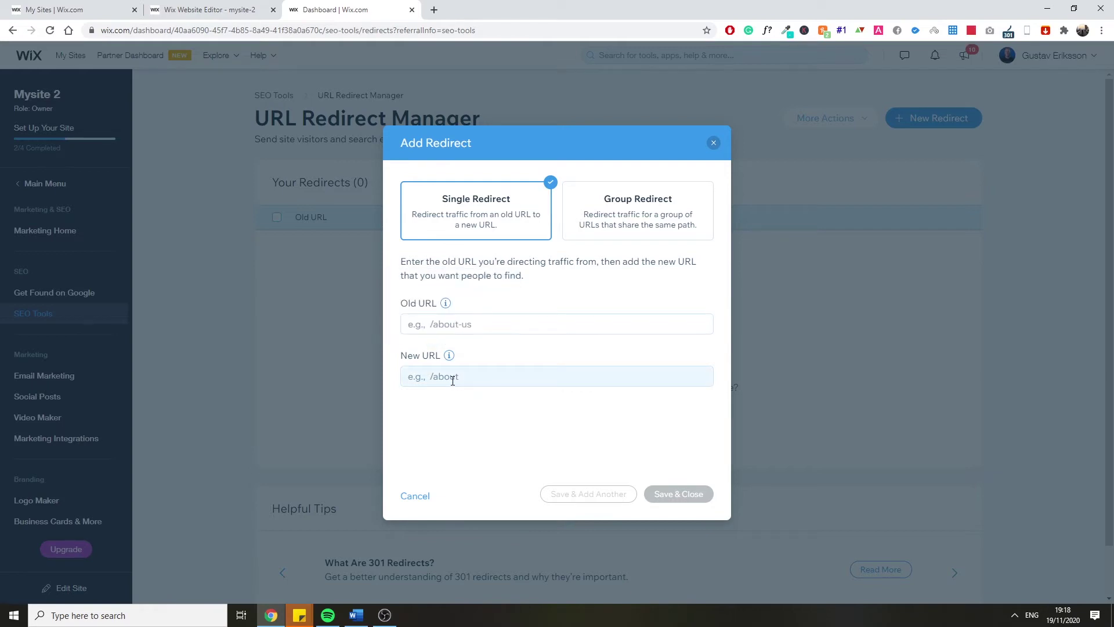
Enter /barber-new-york as the old URL of the single redirect
{"action": "left_click", "coordinate": [540, 329]}
{"action": "type", "text": "/s"}
{"action": "key", "text": "BackSpace"}
{"action": "key", "text": "BackSpace"}
{"action": "type", "text": "/"}
{"action": "key", "text": "BackSpace"}
{"action": "key", "text": "alt+shift"}
{"action": "type", "text": "/"}
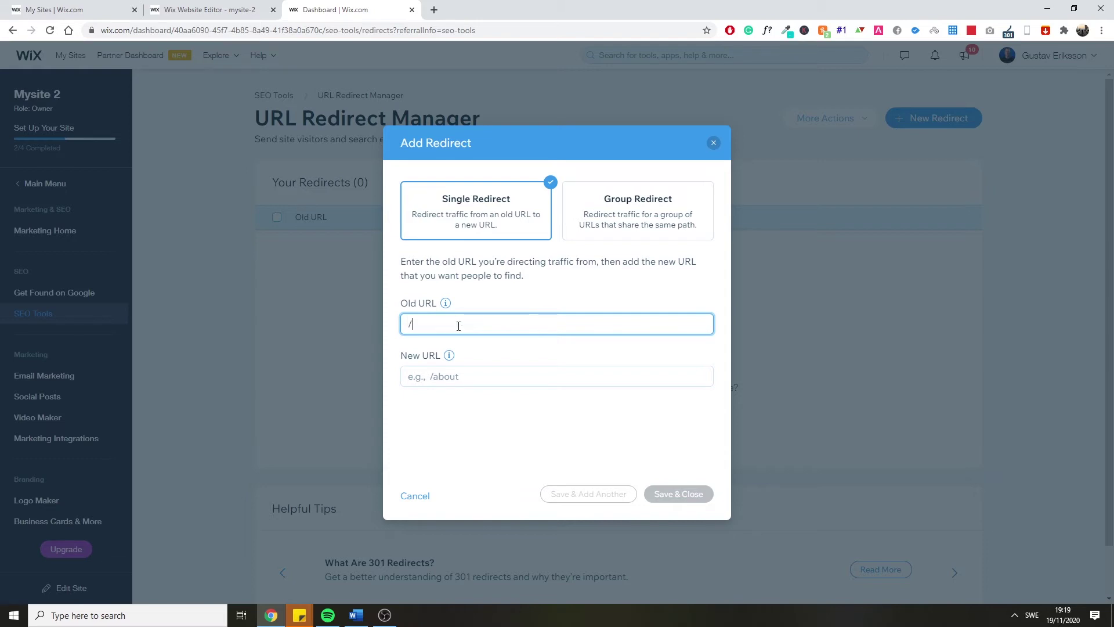
{"action": "type", "text": "barber-new-york"}
{"action": "key", "text": "ctrl+a"}
Enter /barber-los-angels as the new URL of the single redirect
{"action": "left_click", "coordinate": [475, 376]}
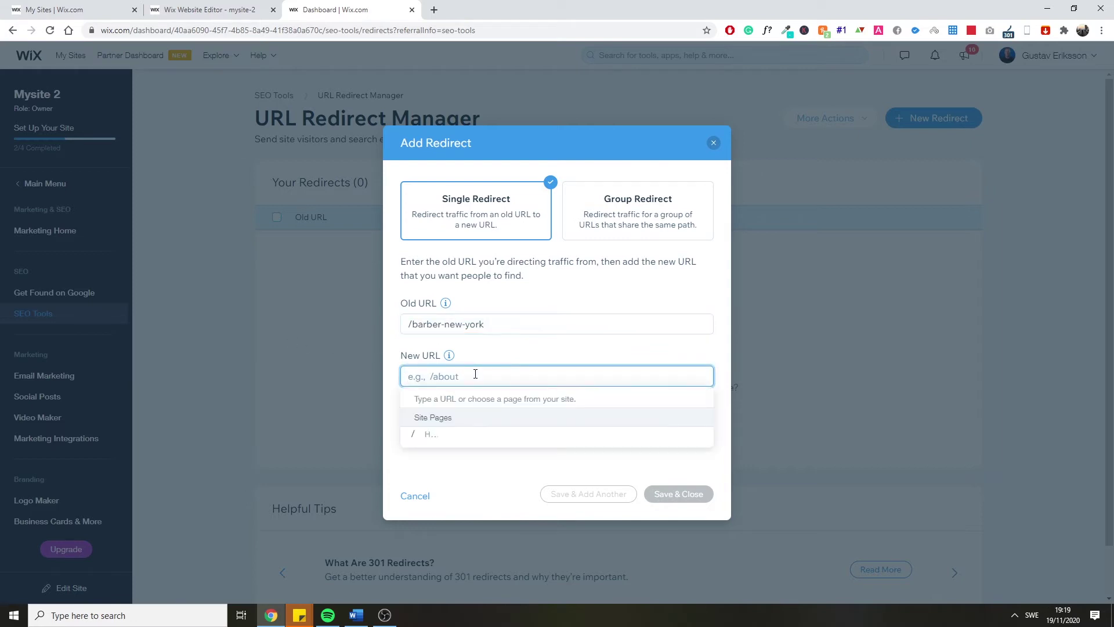
{"action": "type", "text": "/a"}
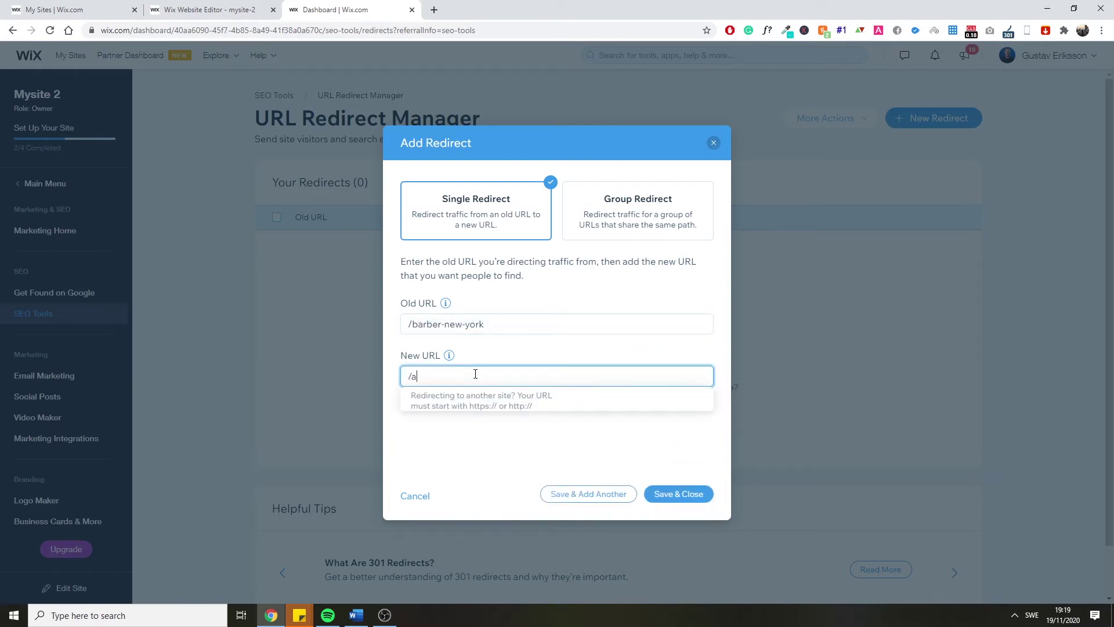
{"action": "key", "text": "BackSpace"}
{"action": "type", "text": "barber-"}
{"action": "type", "text": "los-angels"}
{"action": "left_click", "coordinate": [488, 357]}
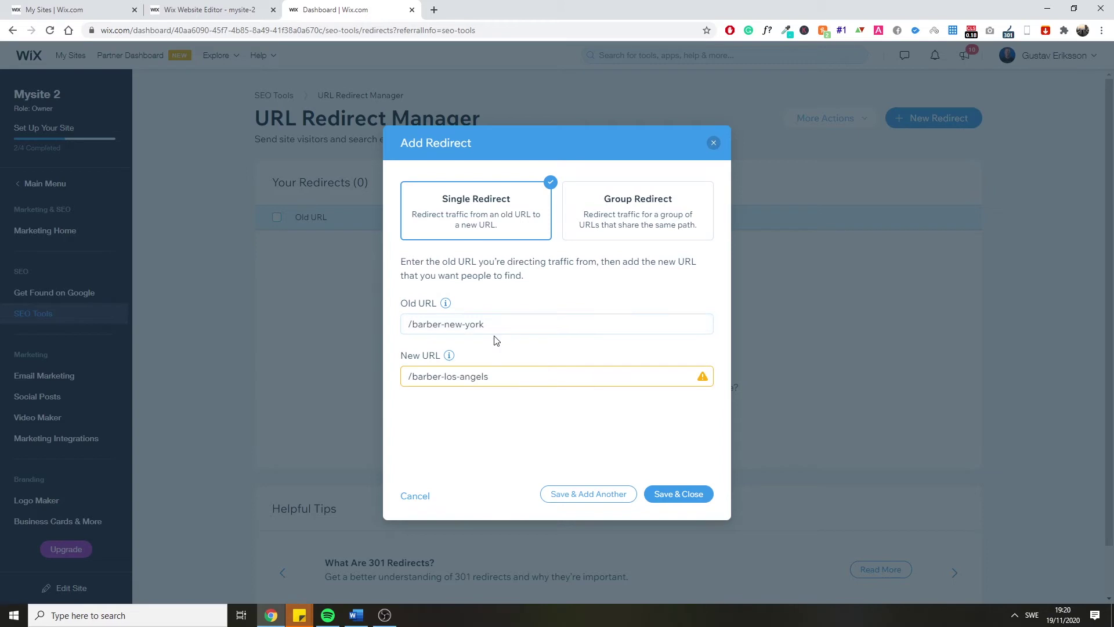
Compare the old URL and new URL entered for the single redirect, leaving both entries as they are
{"action": "left_click", "coordinate": [507, 328]}
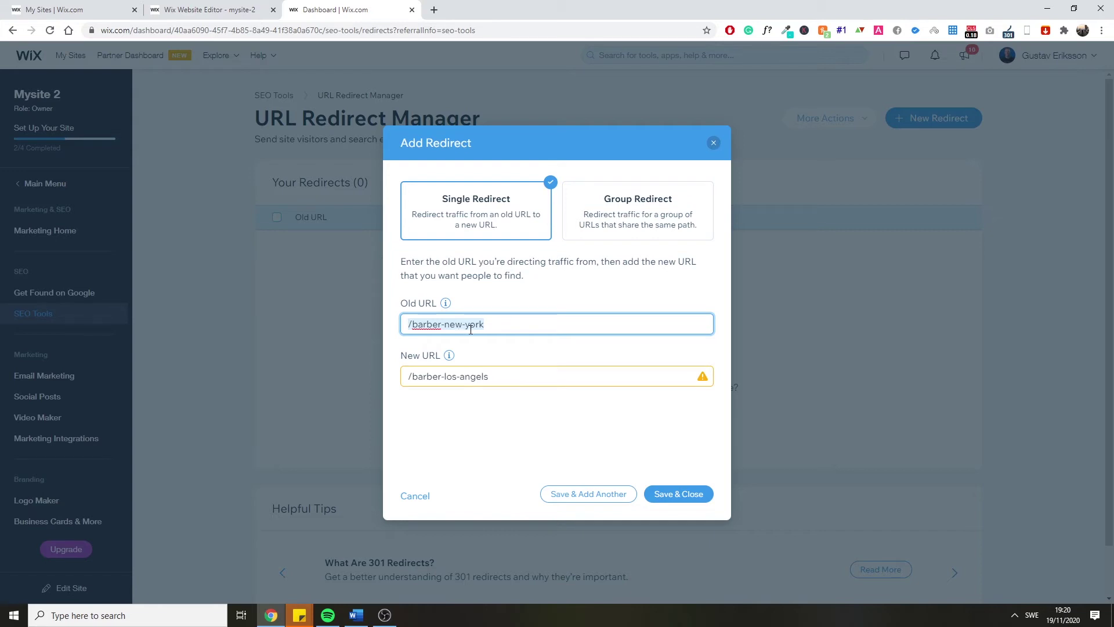
{"action": "left_click", "coordinate": [477, 328]}
{"action": "left_click_drag", "start_coordinate": [484, 325], "coordinate": [409, 325]}
{"action": "left_click", "coordinate": [461, 324]}
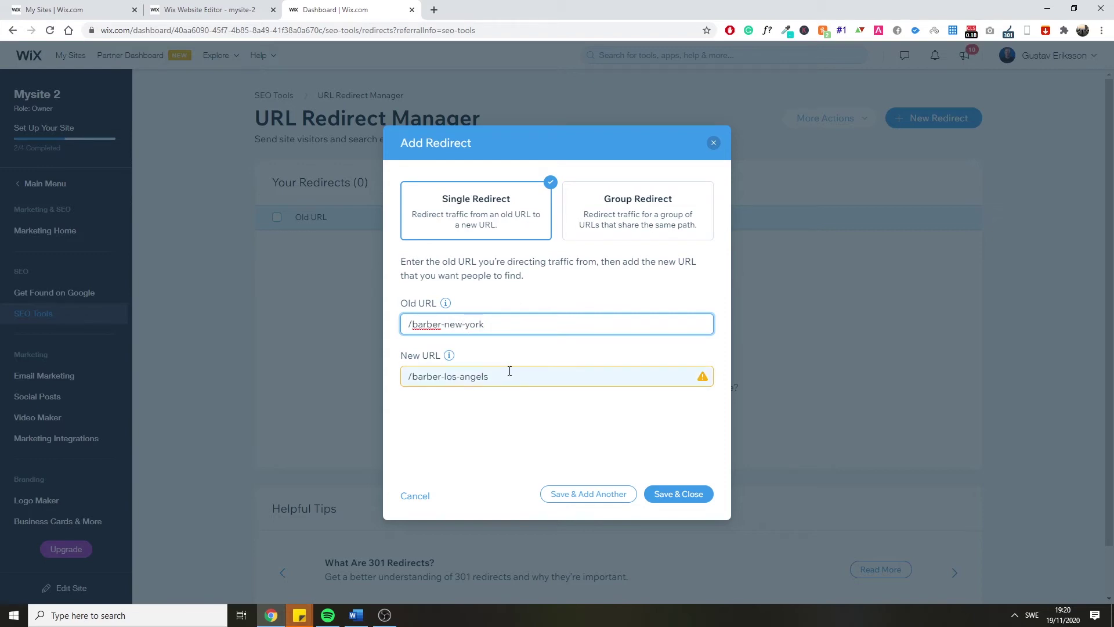
{"action": "triple_click", "coordinate": [525, 380]}
{"action": "left_click", "coordinate": [530, 378]}
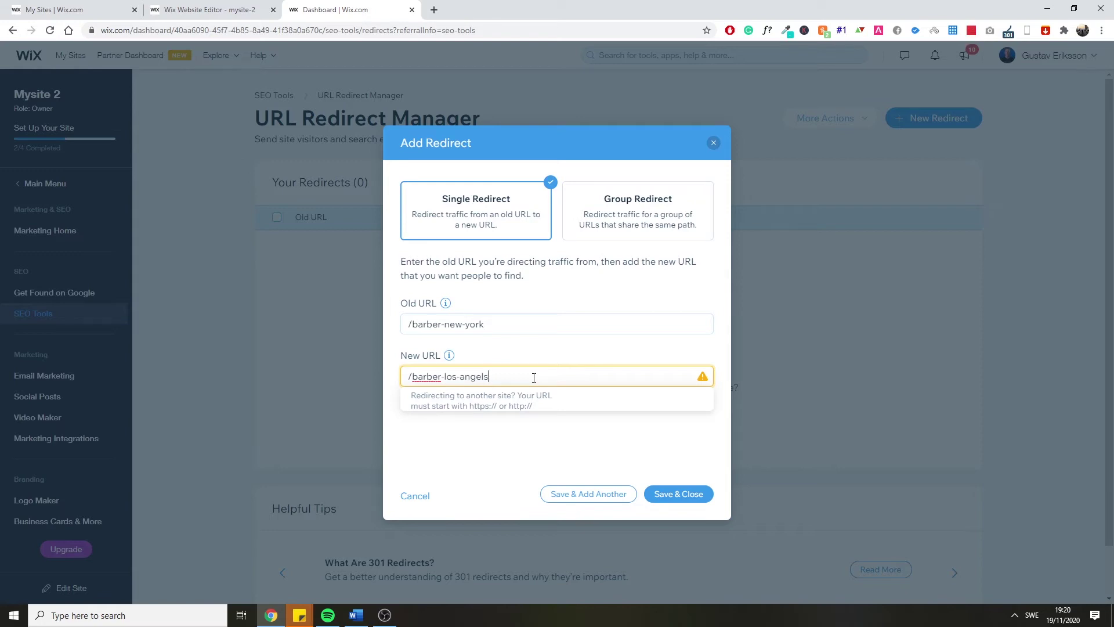
{"action": "triple_click", "coordinate": [437, 324]}
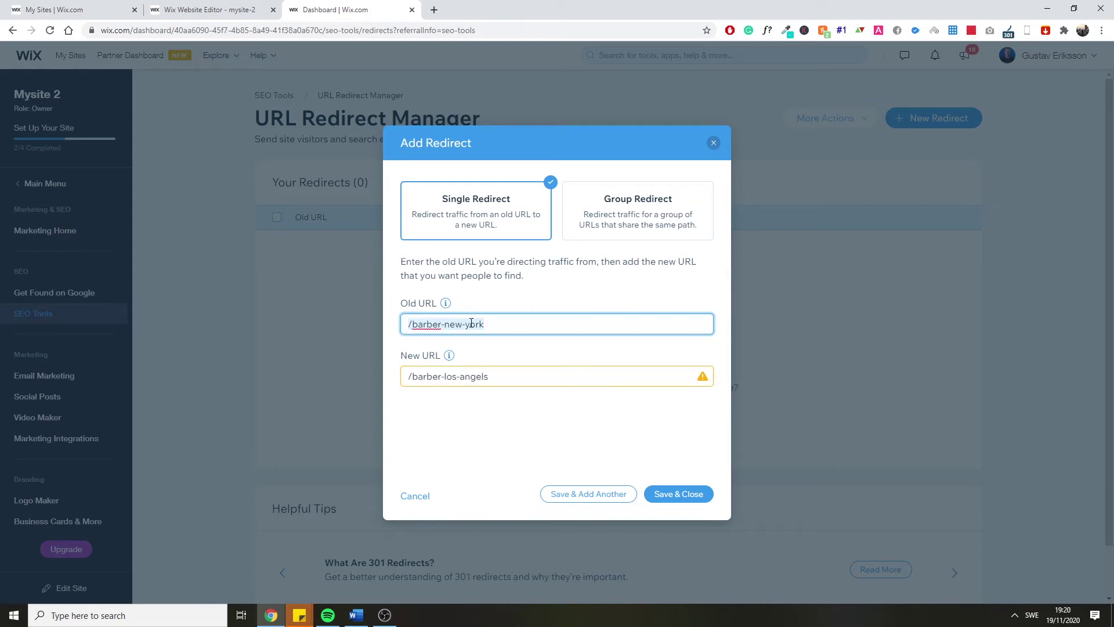
{"action": "triple_click", "coordinate": [524, 371]}
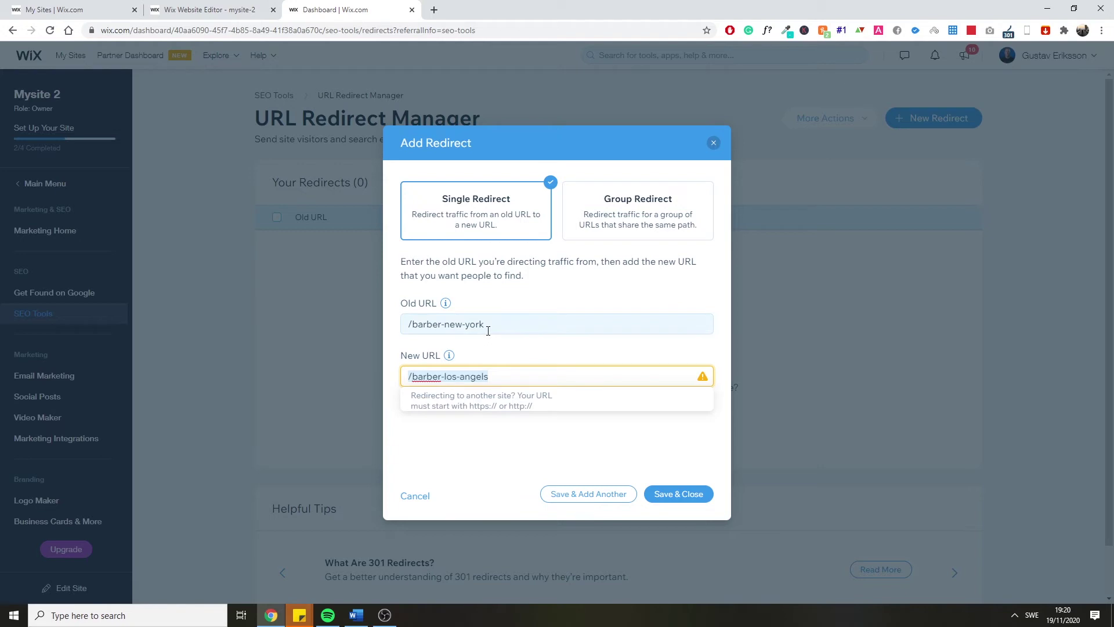
{"action": "left_click", "coordinate": [510, 373]}
{"action": "triple_click", "coordinate": [438, 372]}
{"action": "key", "text": "BackSpace"}
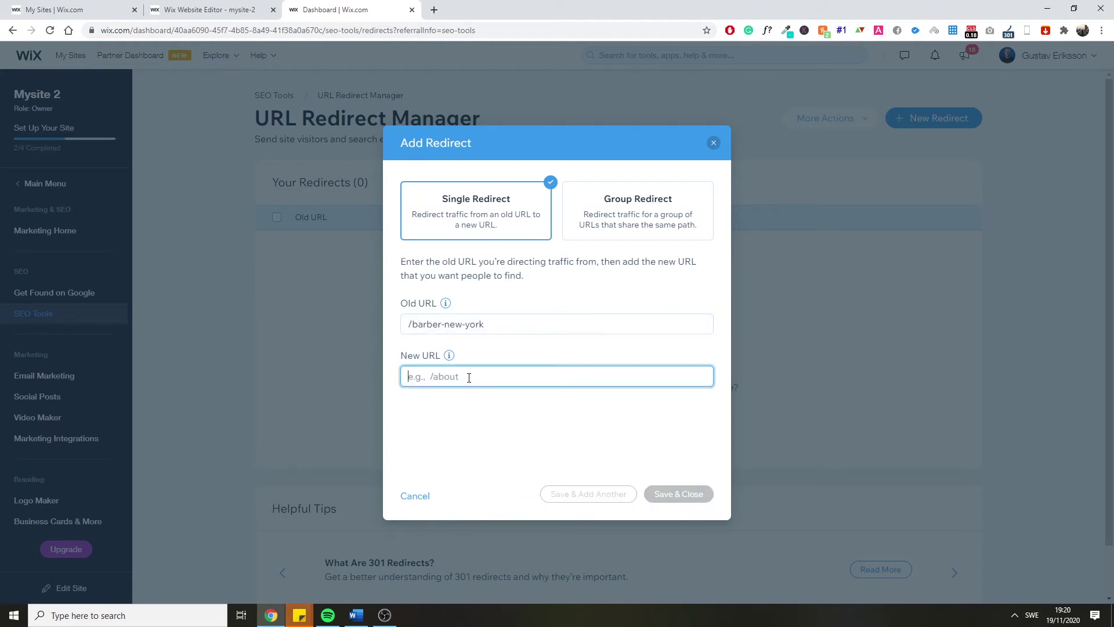
{"action": "key", "text": "ctrl+z"}
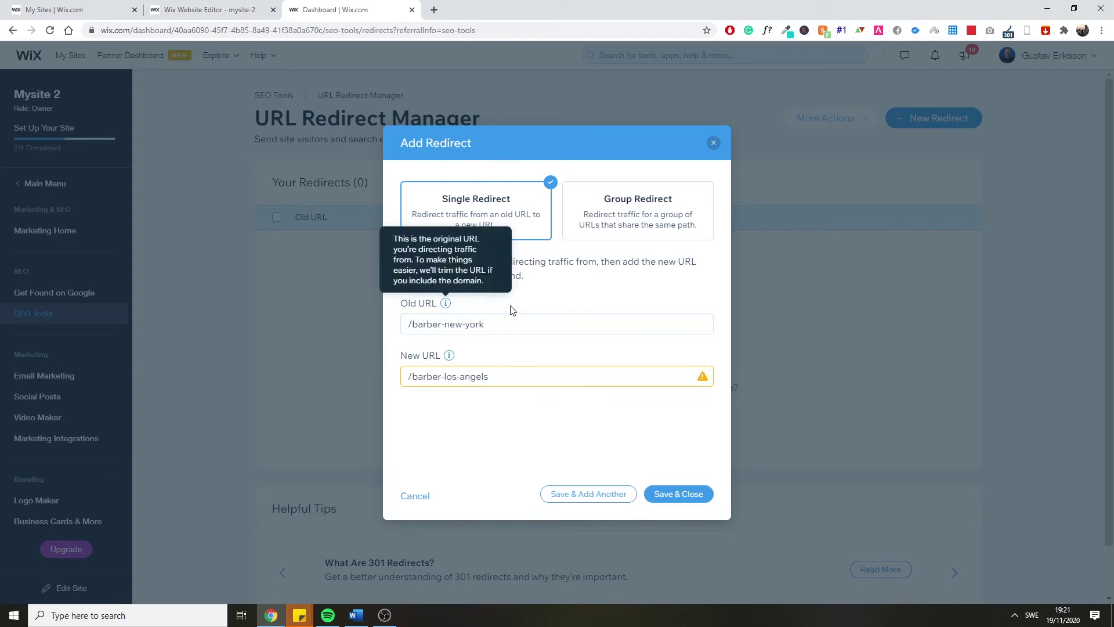
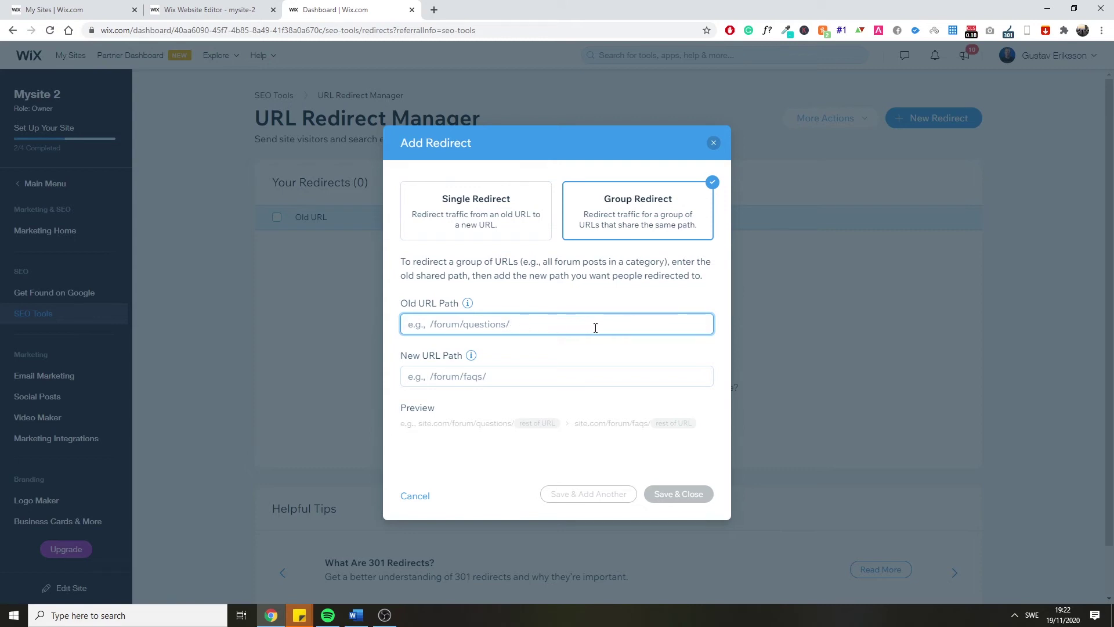
Examine the group redirect's old and new URL path fields and the preview example, and close the form without saving
{"action": "key", "text": "Tab"}
{"action": "left_click", "coordinate": [531, 324]}
{"action": "left_click", "coordinate": [457, 371]}
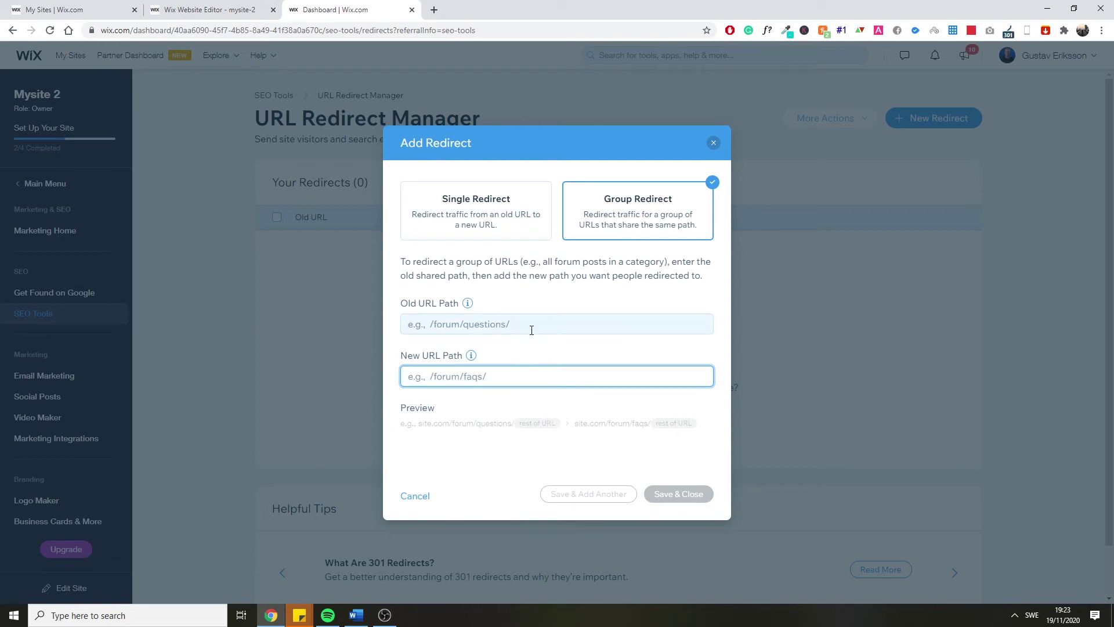
{"action": "left_click_drag", "start_coordinate": [417, 423], "coordinate": [521, 424]}
{"action": "left_click", "coordinate": [450, 427]}
{"action": "left_click_drag", "start_coordinate": [424, 427], "coordinate": [521, 426]}
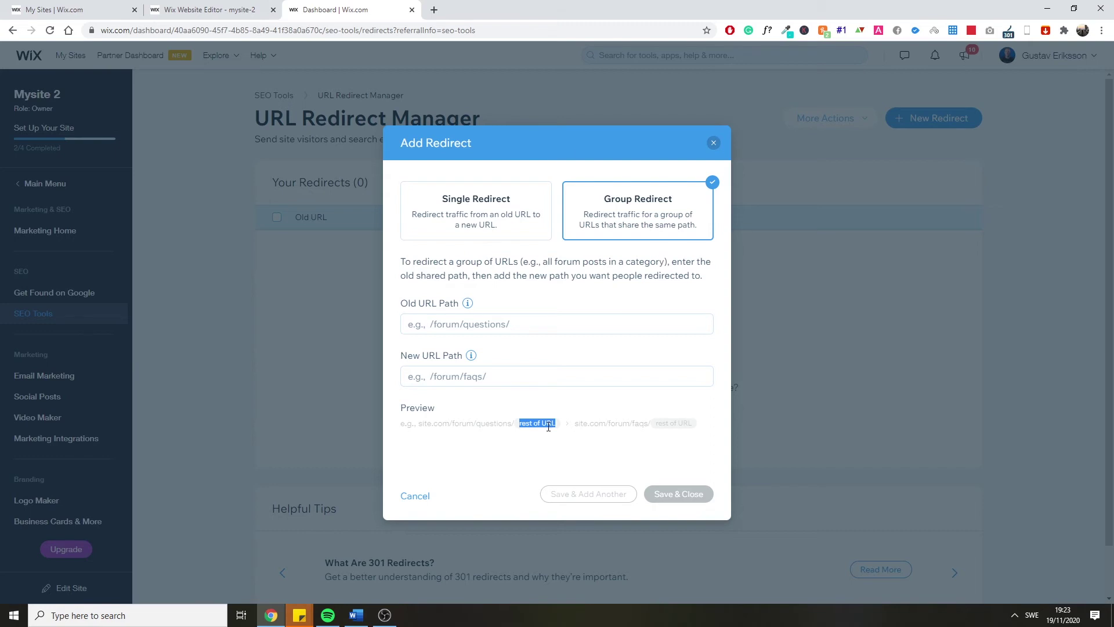
{"action": "left_click_drag", "start_coordinate": [574, 425], "coordinate": [696, 428]}
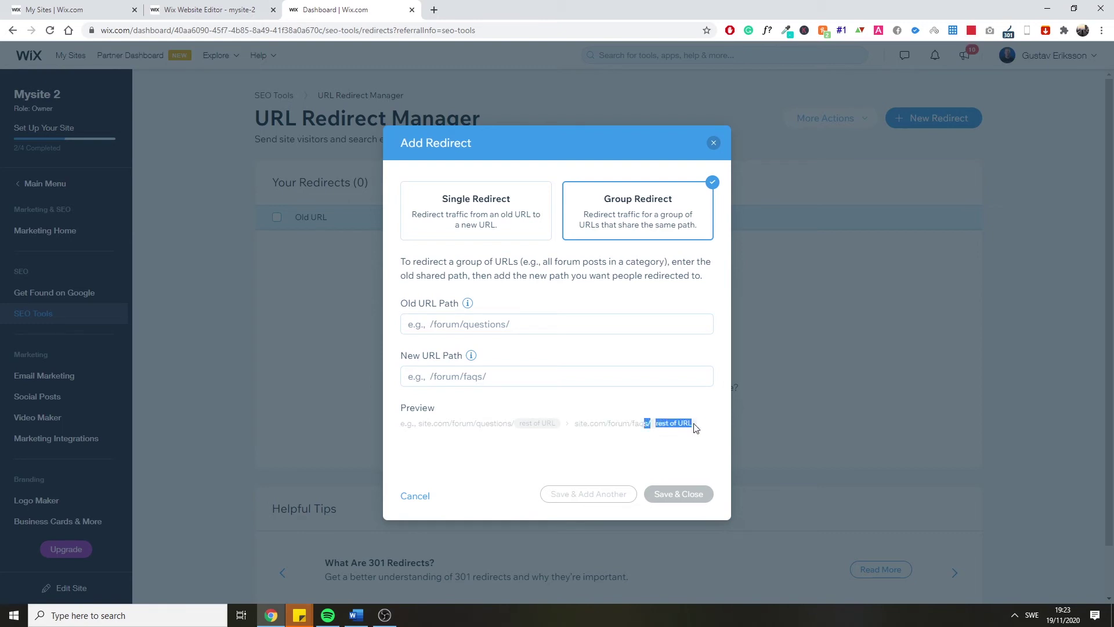
{"action": "left_click", "coordinate": [637, 427]}
{"action": "key", "text": "Escape"}
Download the CSV template for importing 301 redirects and open it in Excel
{"action": "left_click", "coordinate": [828, 122]}
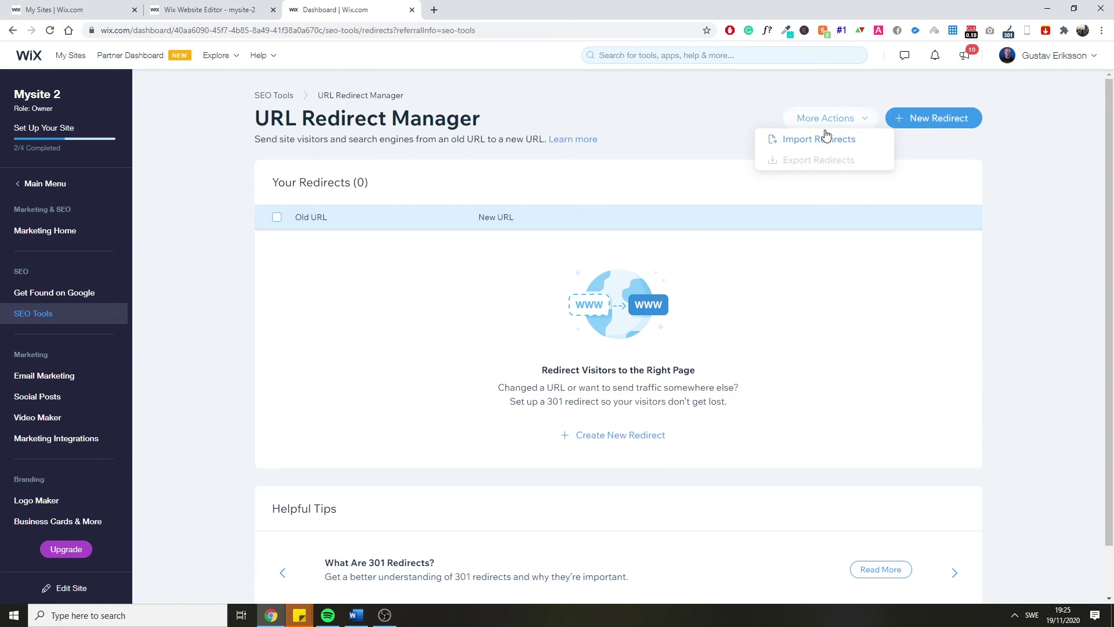
{"action": "left_click", "coordinate": [820, 139]}
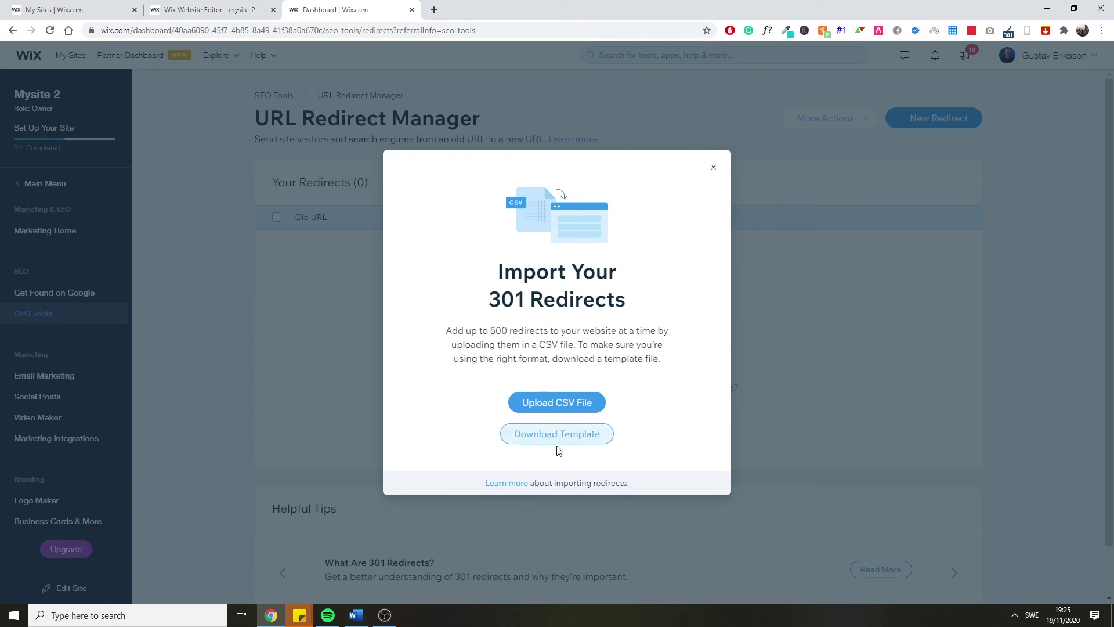
{"action": "left_click", "coordinate": [580, 439]}
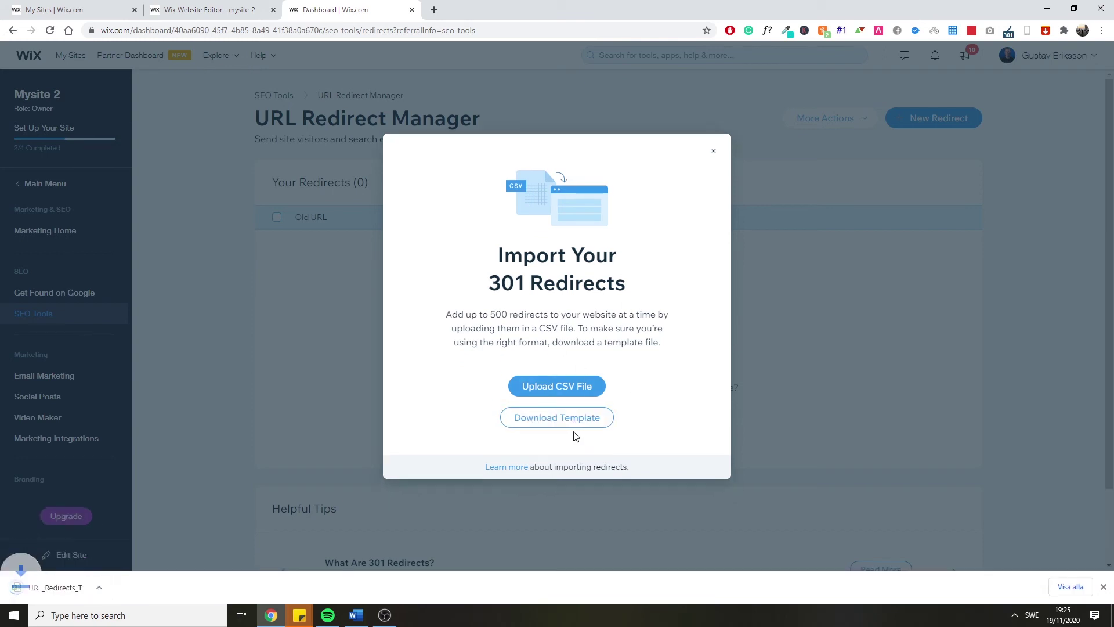
{"action": "left_click", "coordinate": [89, 580]}
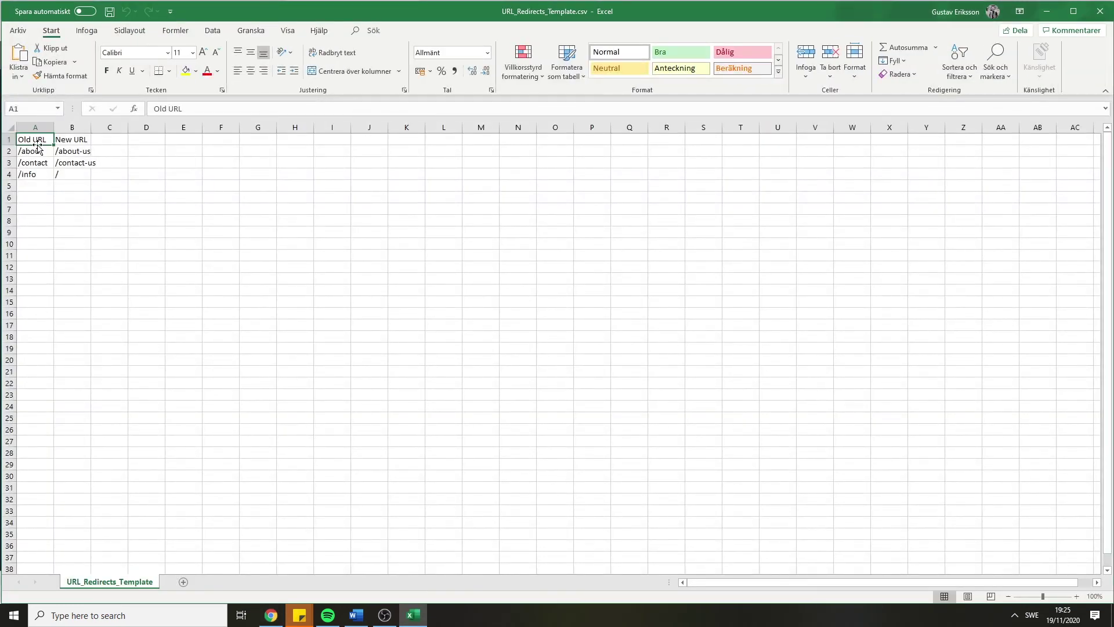
Examine the template's Old URL and New URL columns and the empty rows available for more redirects
{"action": "left_click", "coordinate": [75, 144]}
{"action": "left_click", "coordinate": [41, 185]}
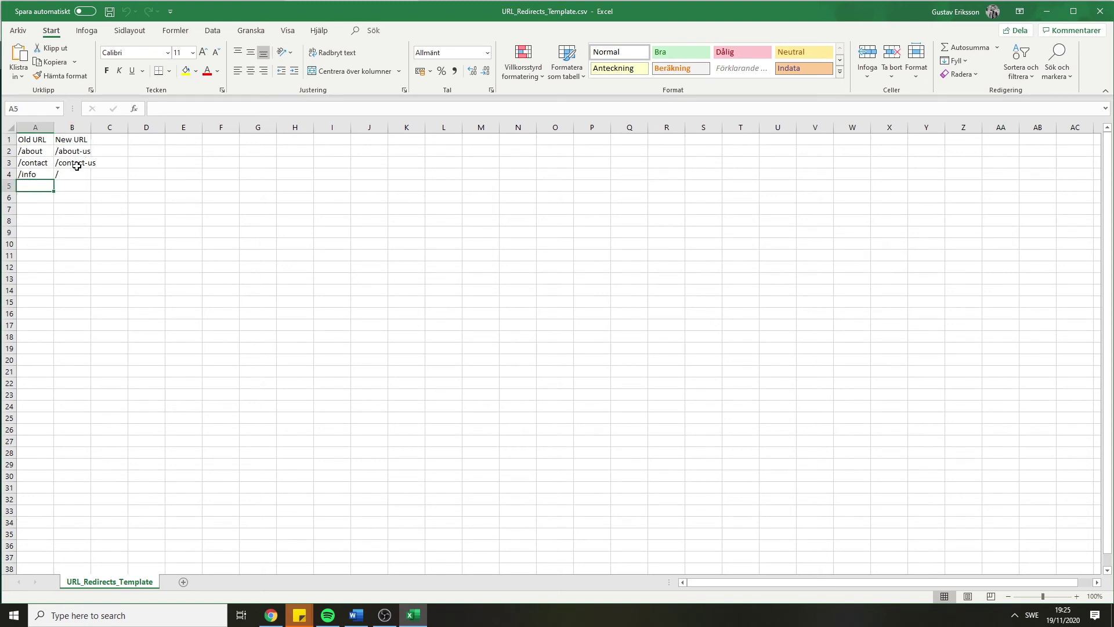
{"action": "left_click_drag", "start_coordinate": [42, 184], "coordinate": [45, 472]}
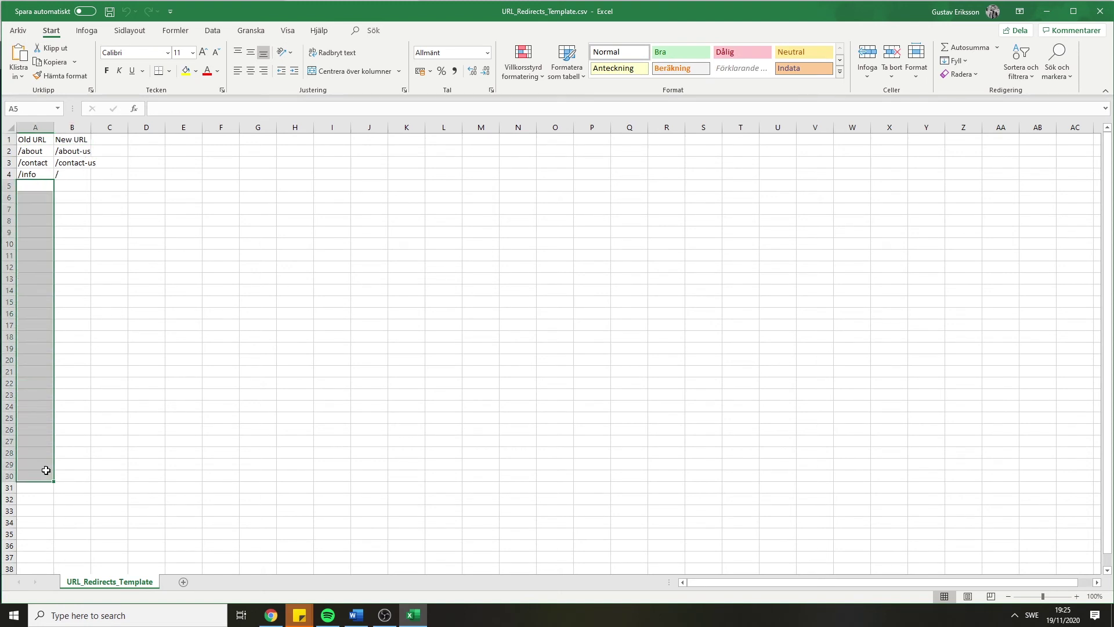
{"action": "left_click", "coordinate": [78, 186]}
{"action": "left_click_drag", "start_coordinate": [78, 185], "coordinate": [81, 493]}
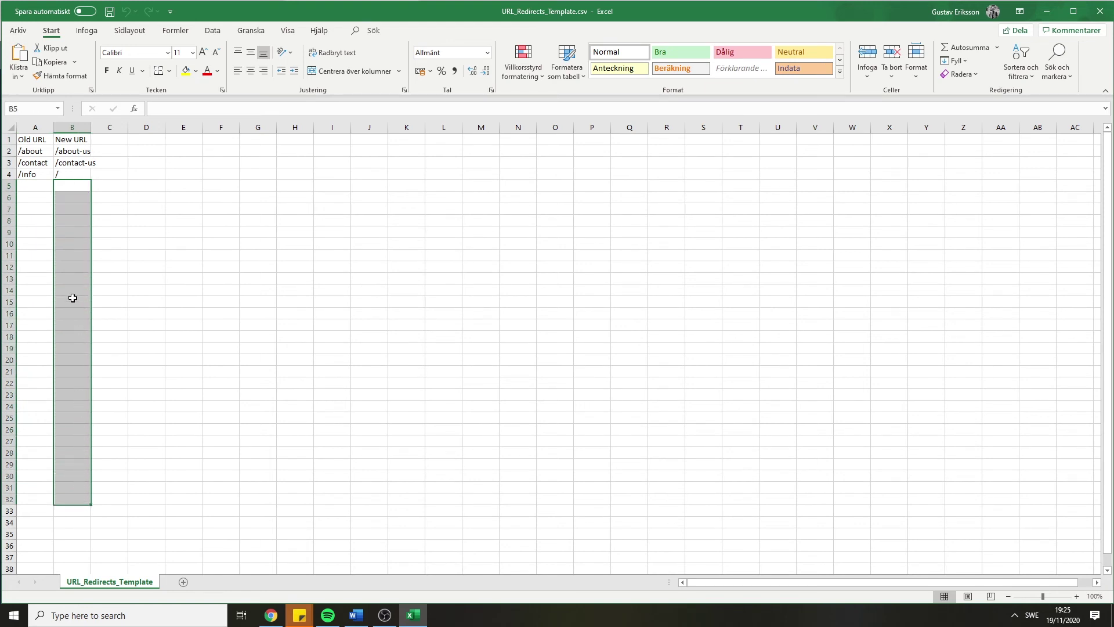
{"action": "left_click", "coordinate": [75, 299]}
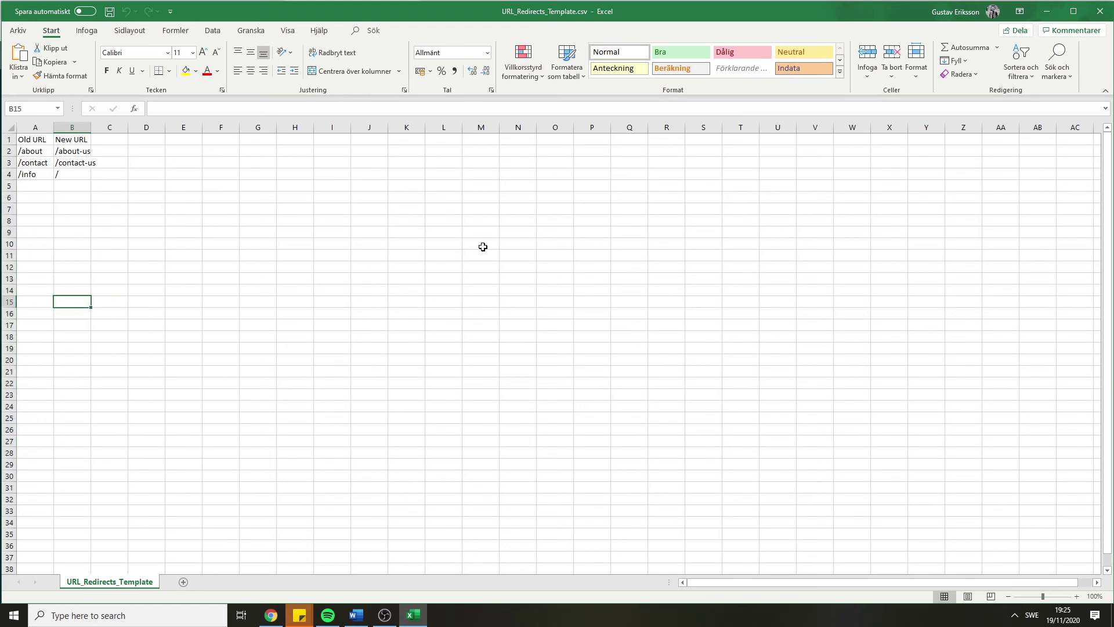
Add a redirect in row 5 of the template with /home as the old URL and /homepage as the new URL
{"action": "left_click", "coordinate": [43, 188]}
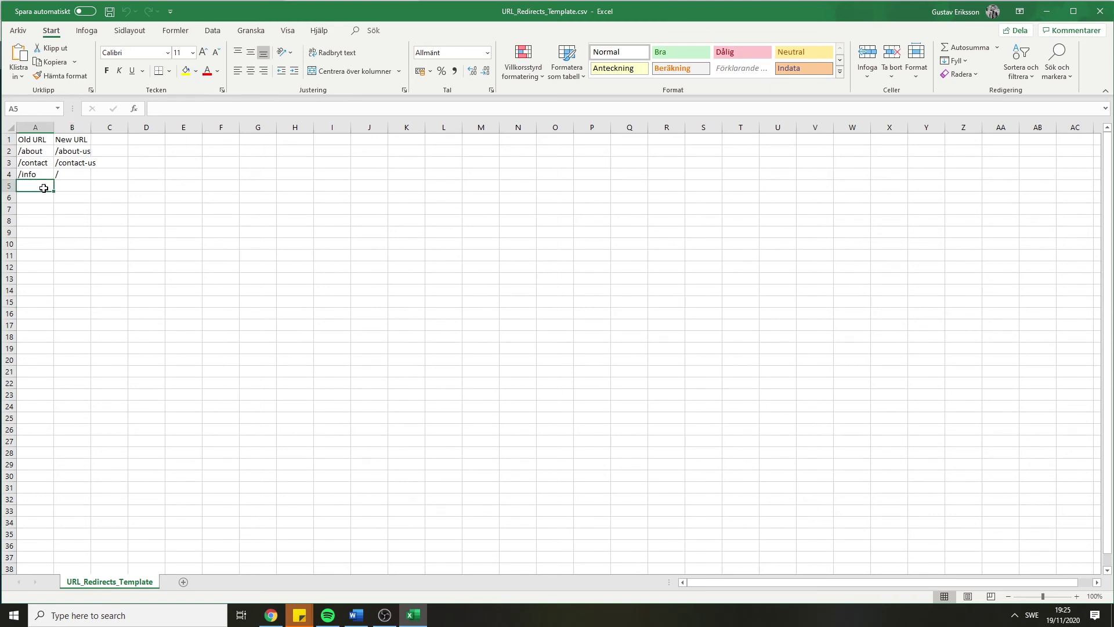
{"action": "key", "text": "alt"}
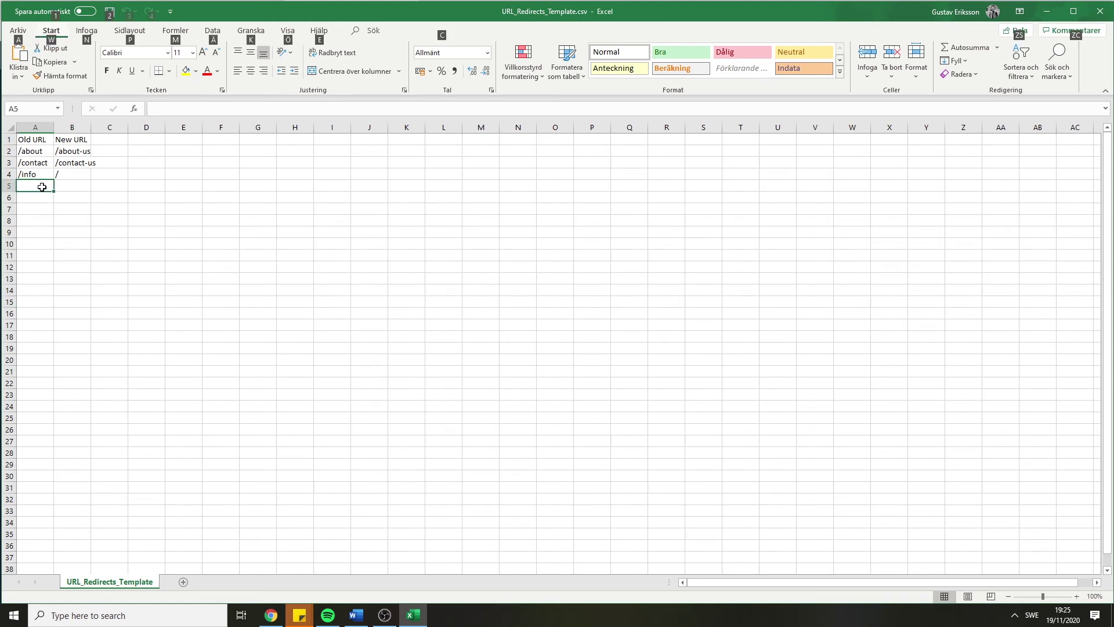
{"action": "key", "text": "Escape"}
{"action": "type", "text": "/"}
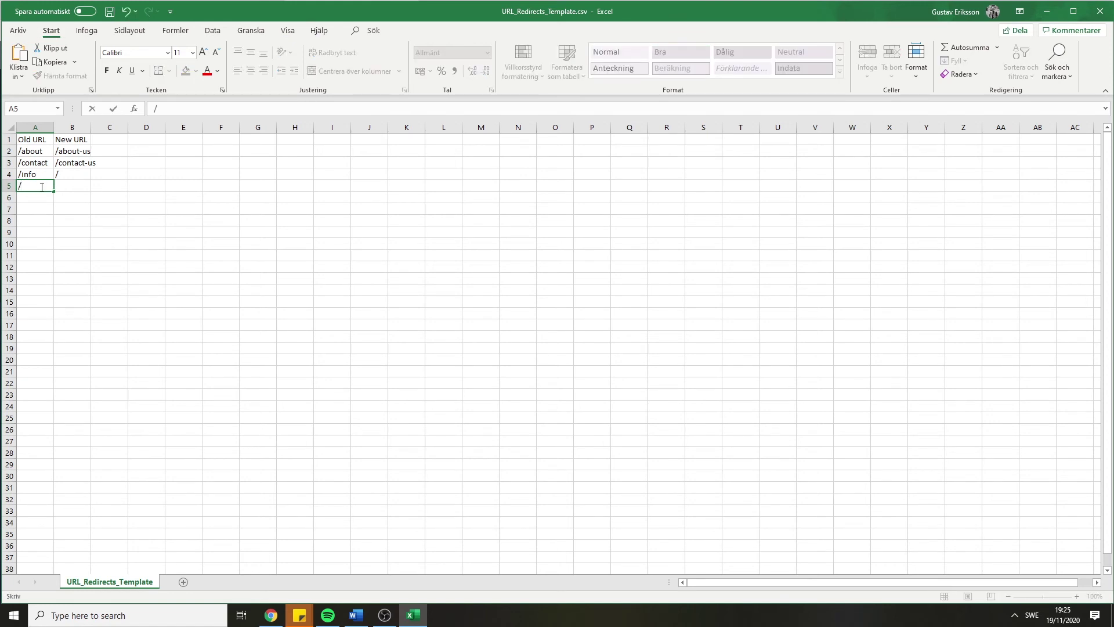
{"action": "type", "text": "home"}
{"action": "left_click", "coordinate": [66, 183]}
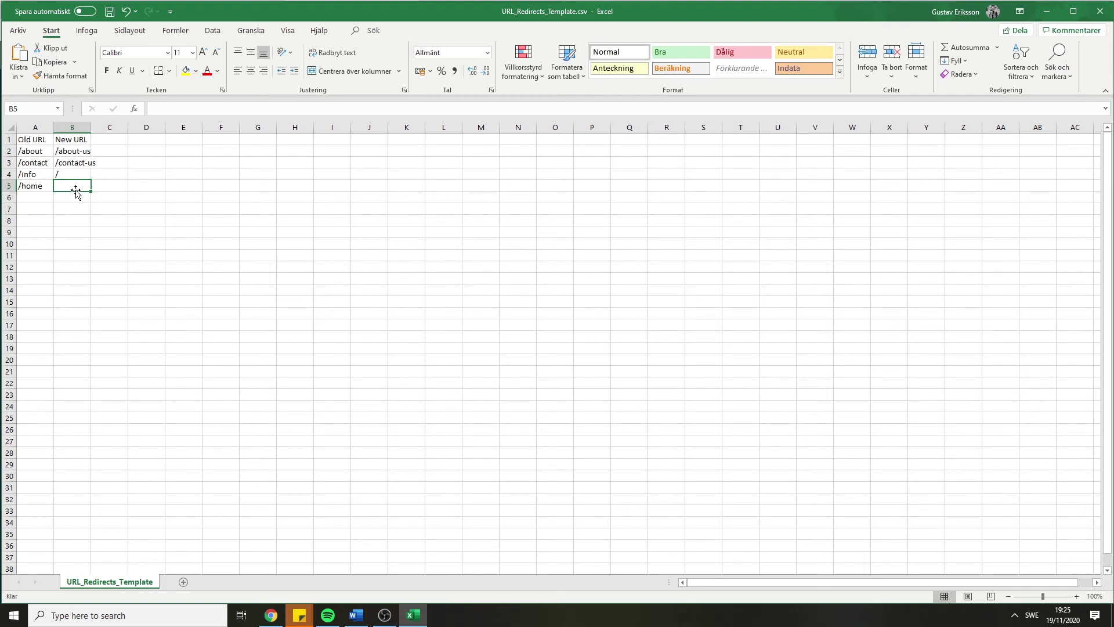
{"action": "double_click", "coordinate": [72, 186]}
{"action": "type", "text": "/homep"}
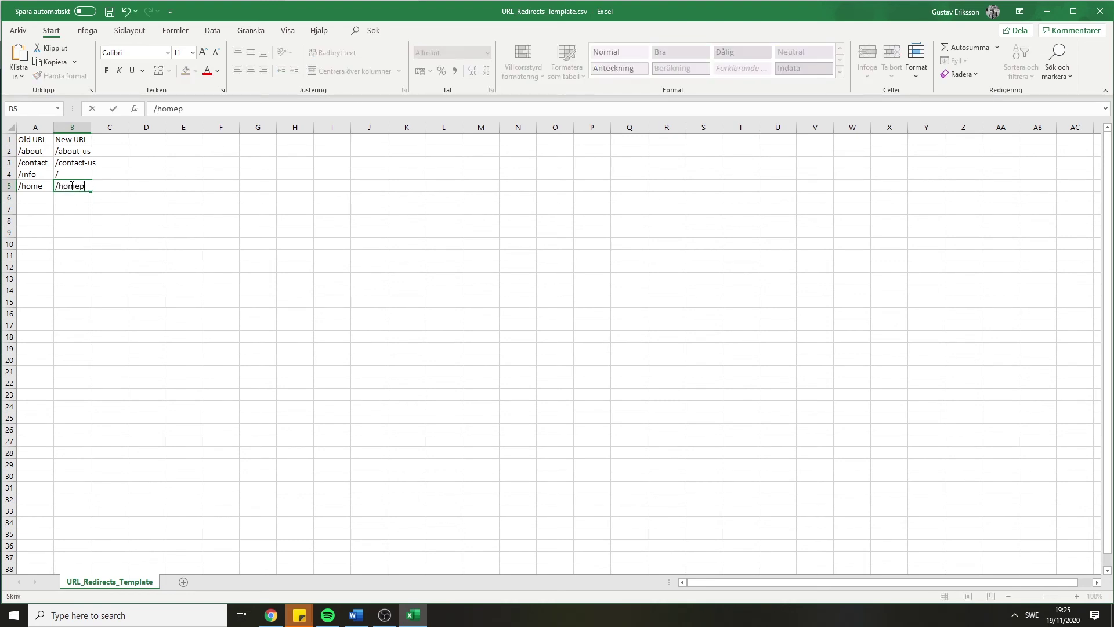
{"action": "type", "text": "age"}
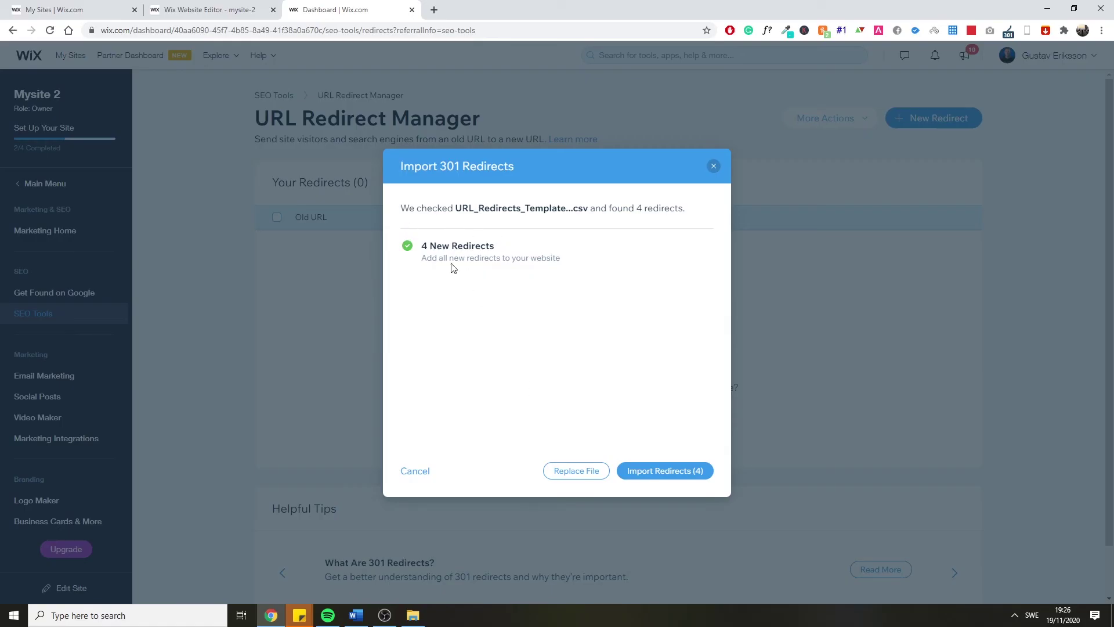
Import all new redirects from the uploaded URL_Redirects_Template CSV file into the Wix site
{"action": "left_click", "coordinate": [686, 480]}
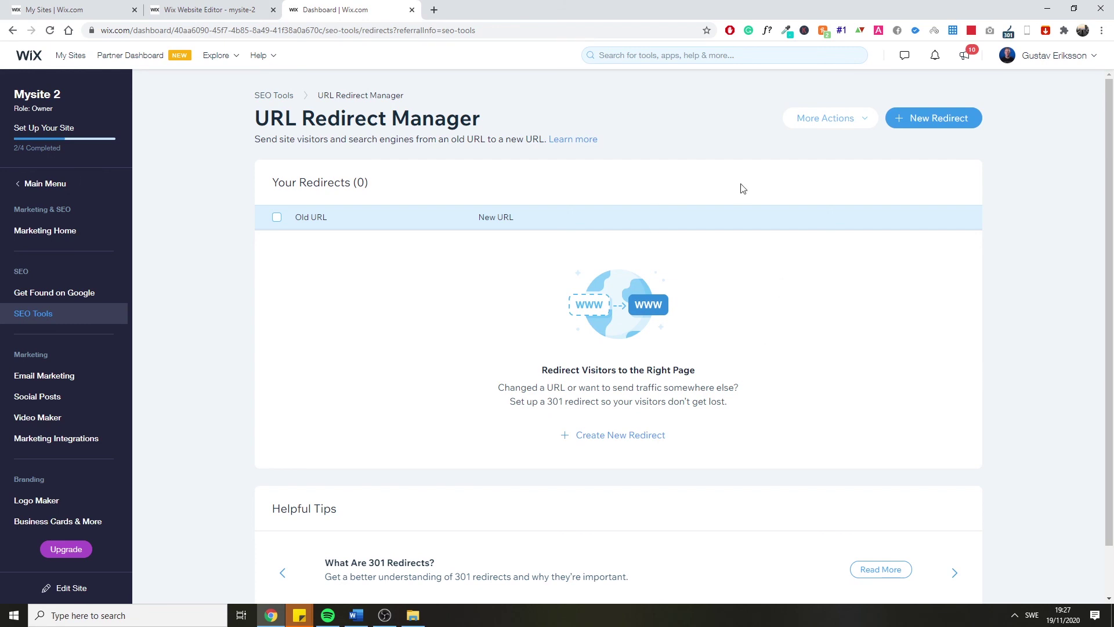
Examine the available import and export actions for redirects and the single redirect form's Old URL and New URL fields, adding no redirect
{"action": "left_click", "coordinate": [827, 118]}
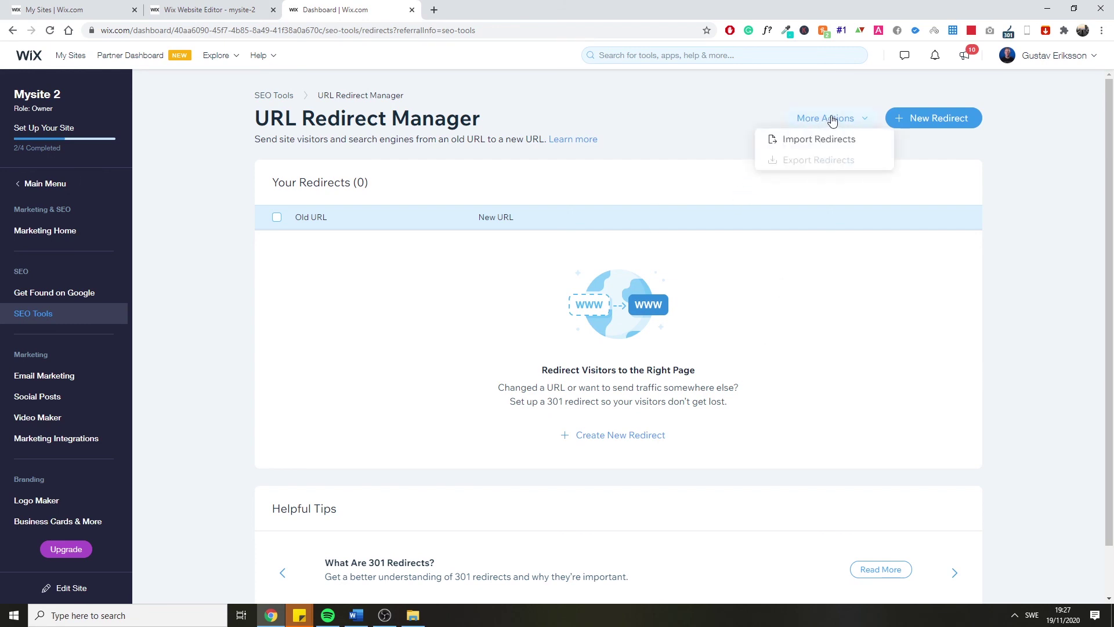
{"action": "left_click", "coordinate": [724, 146]}
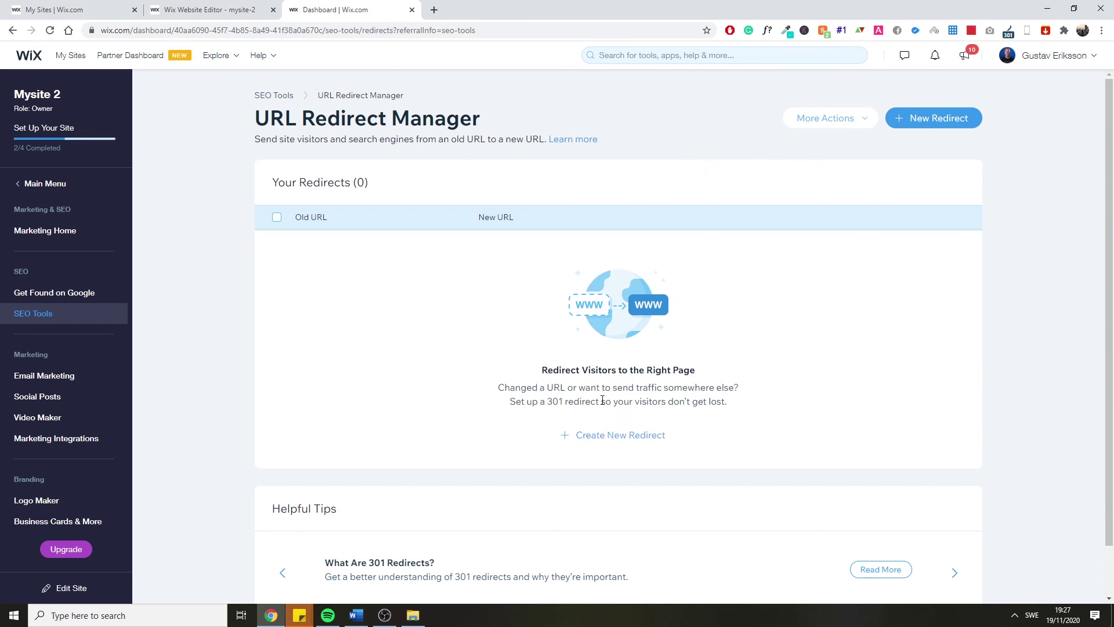
{"action": "left_click", "coordinate": [824, 123]}
{"action": "left_click", "coordinate": [753, 115]}
{"action": "left_click", "coordinate": [633, 439]}
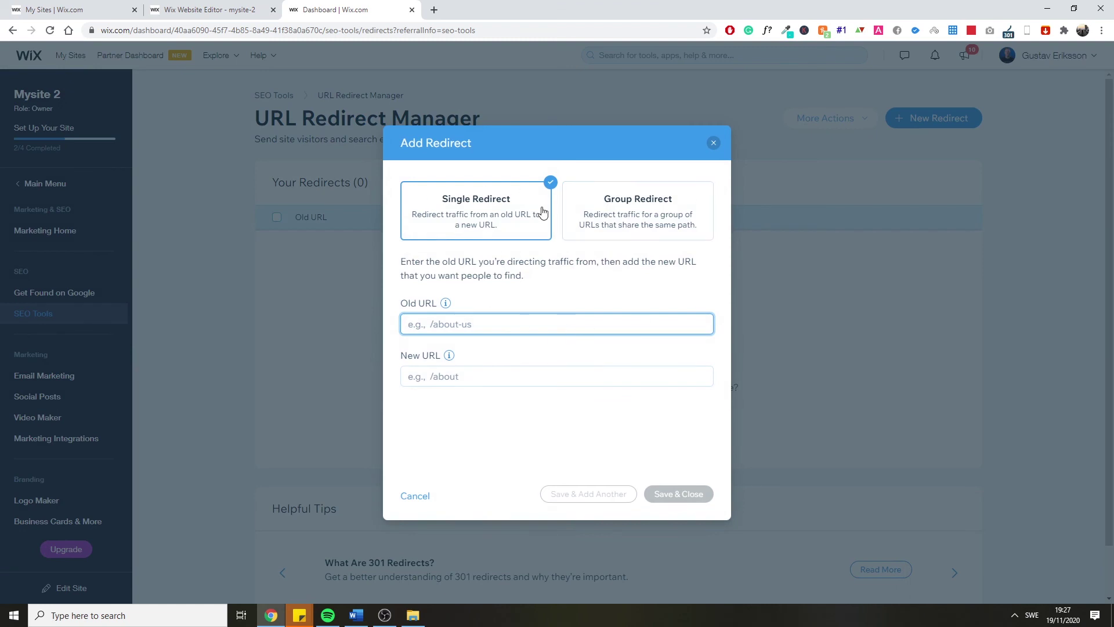
{"action": "left_click", "coordinate": [572, 318]}
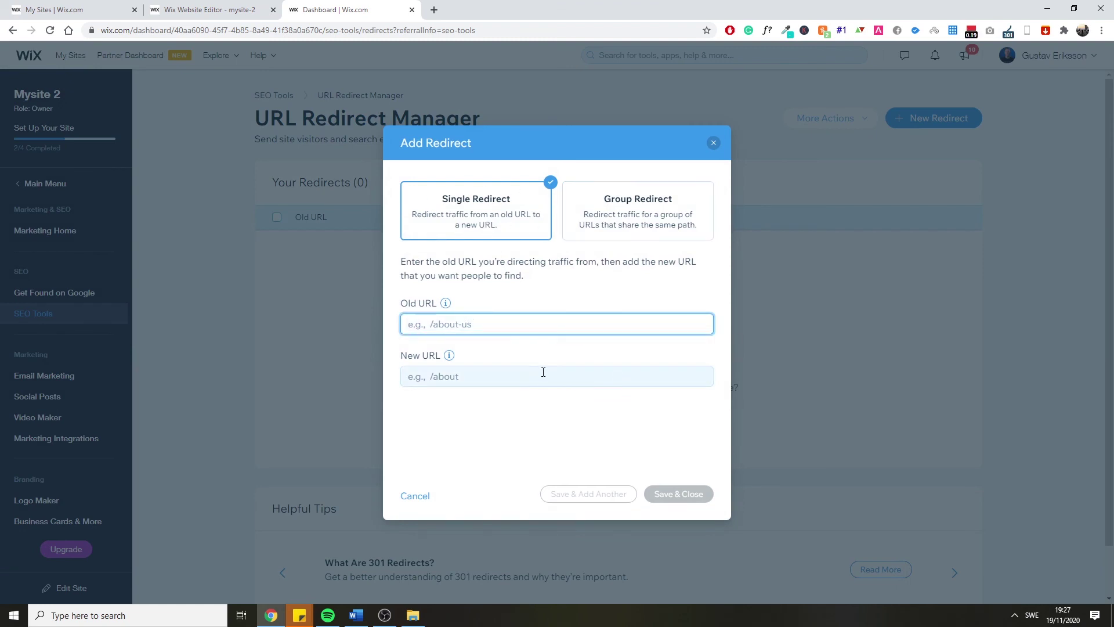
{"action": "left_click", "coordinate": [600, 375]}
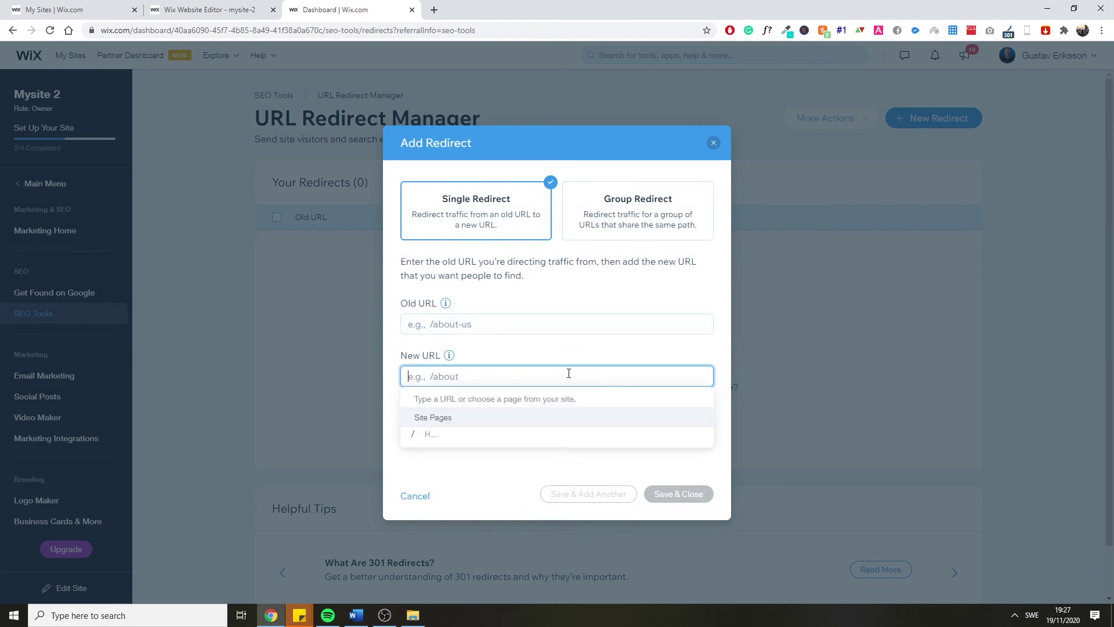
{"action": "left_click", "coordinate": [551, 356]}
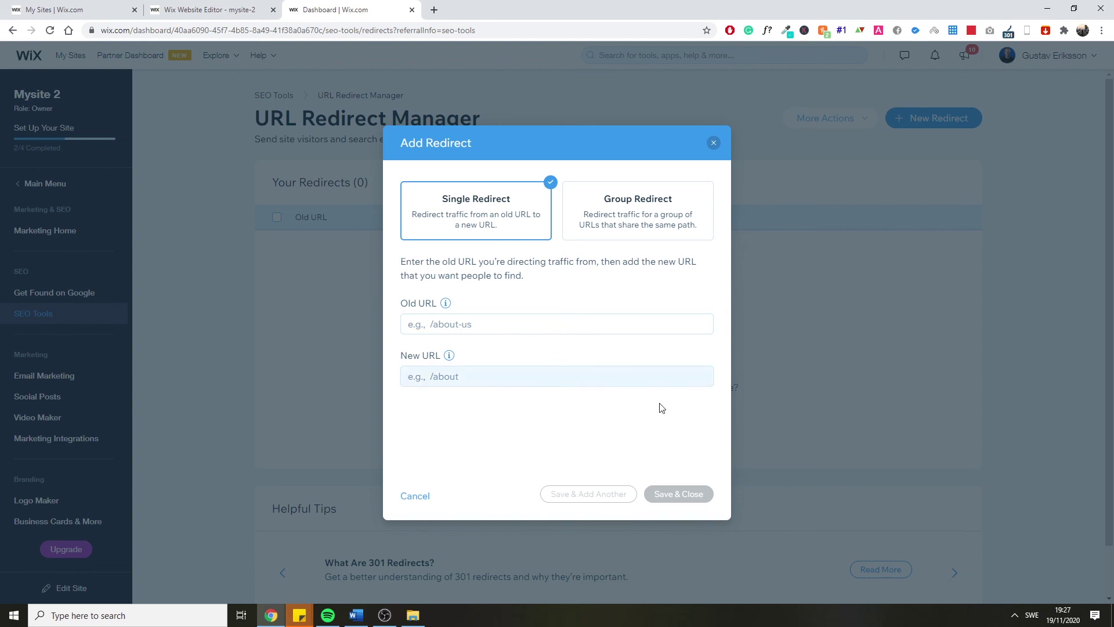
{"action": "left_click", "coordinate": [715, 145]}
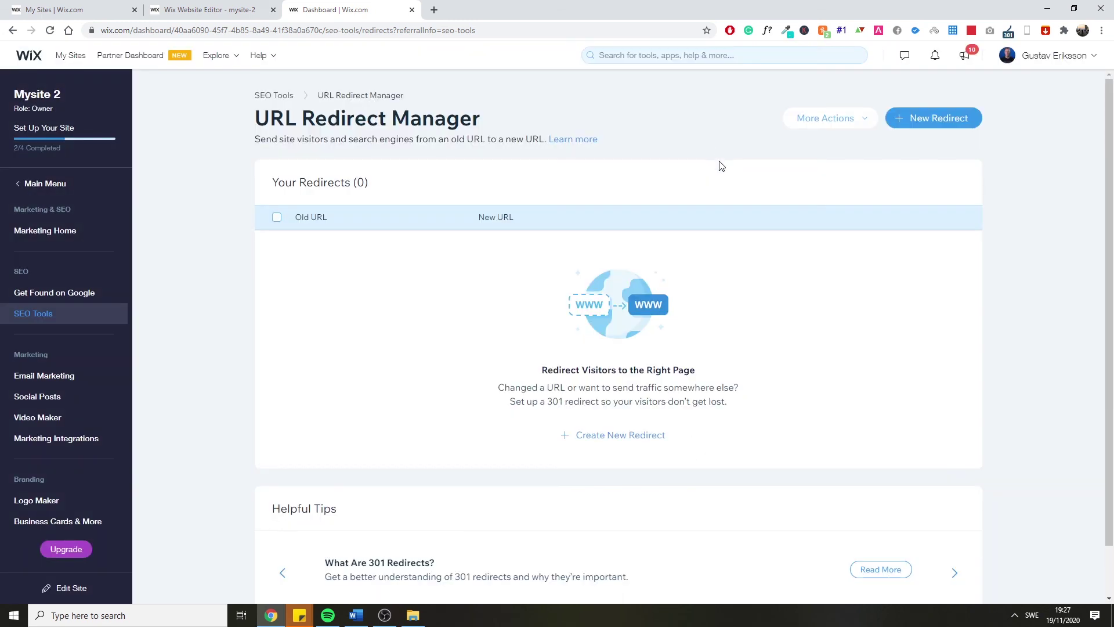